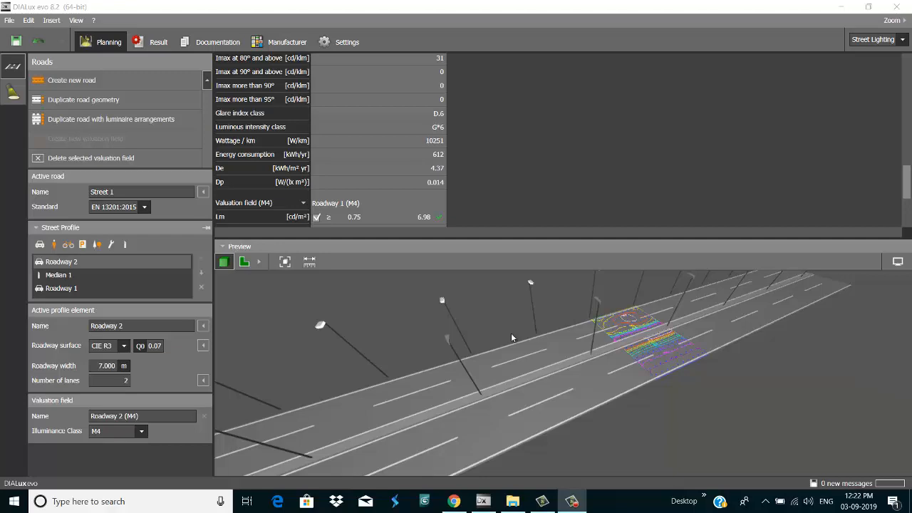
Step: Examine the proxy options in the general settings' connection settings and return to the street planning
mouse_move(493, 333)
right_mouse_down()
mouse_move(598, 334)
mouse_move(527, 341)
mouse_move(499, 339)
mouse_move(583, 327)
mouse_move(497, 333)
right_mouse_up()
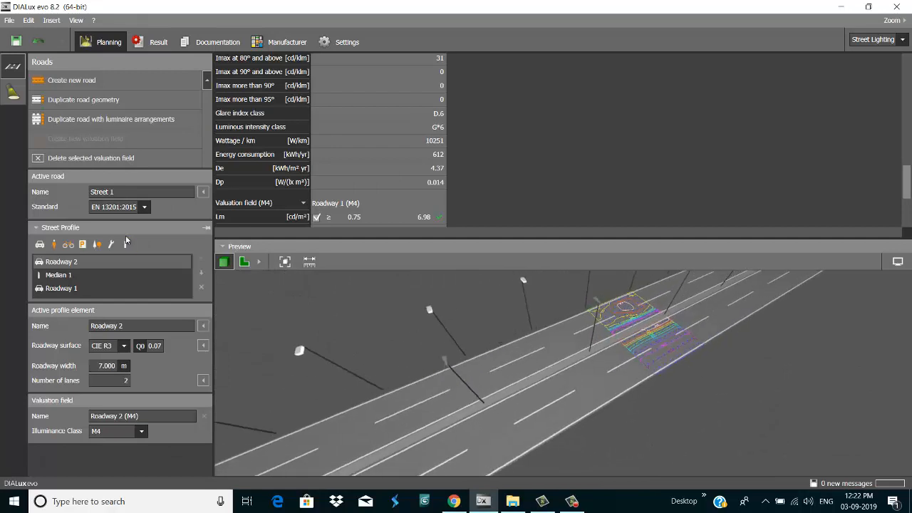
left_click(10, 21)
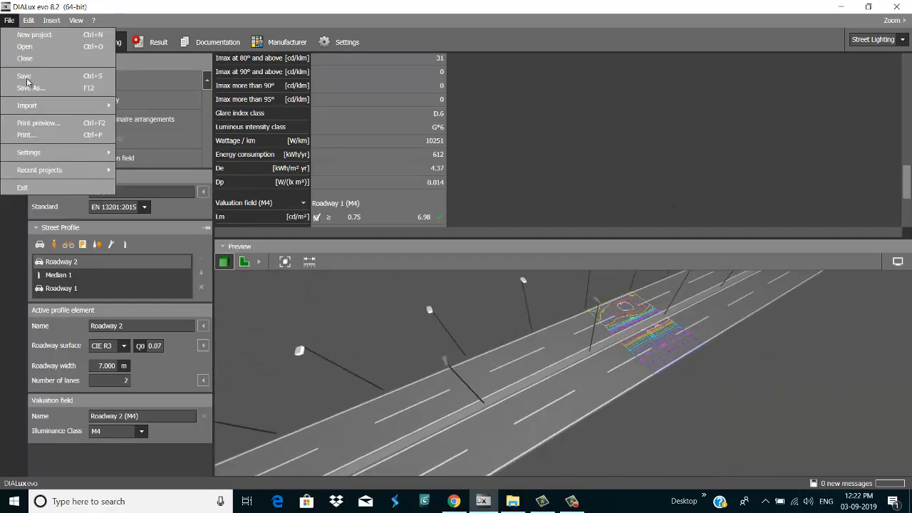
mouse_move(96, 157)
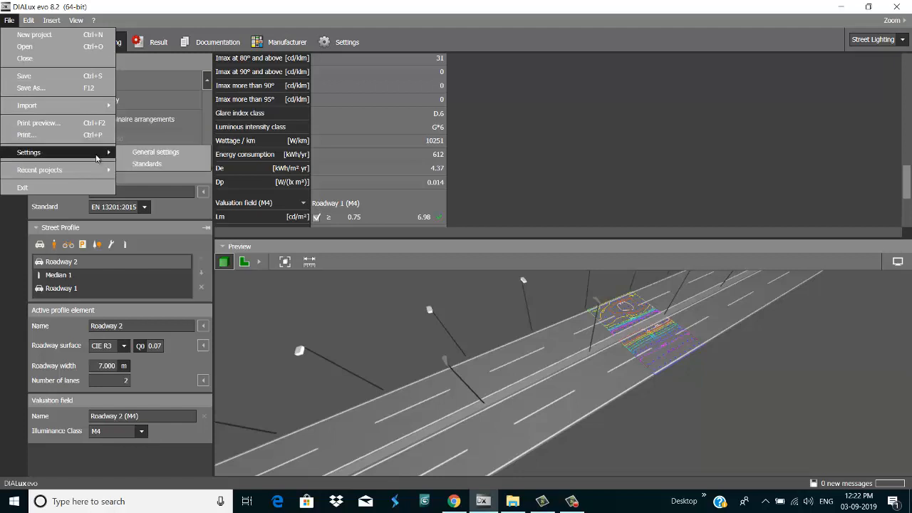
left_click(150, 153)
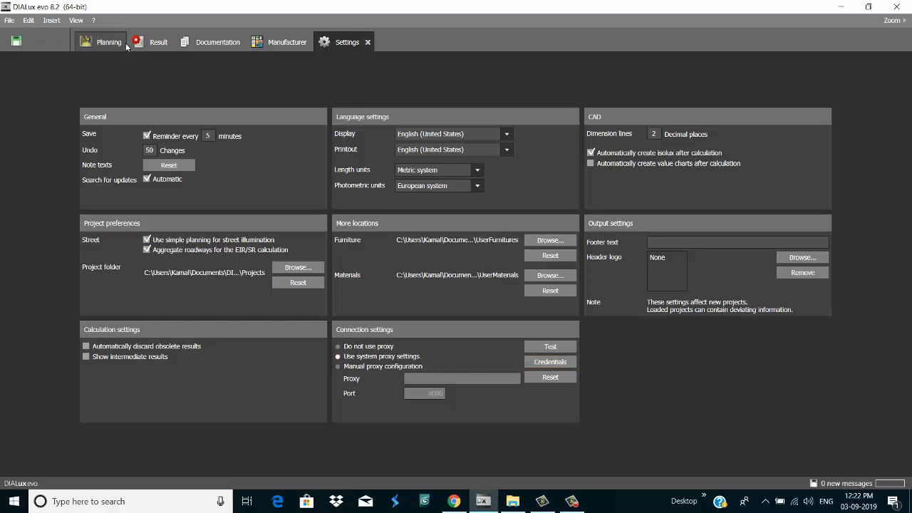
left_click(91, 42)
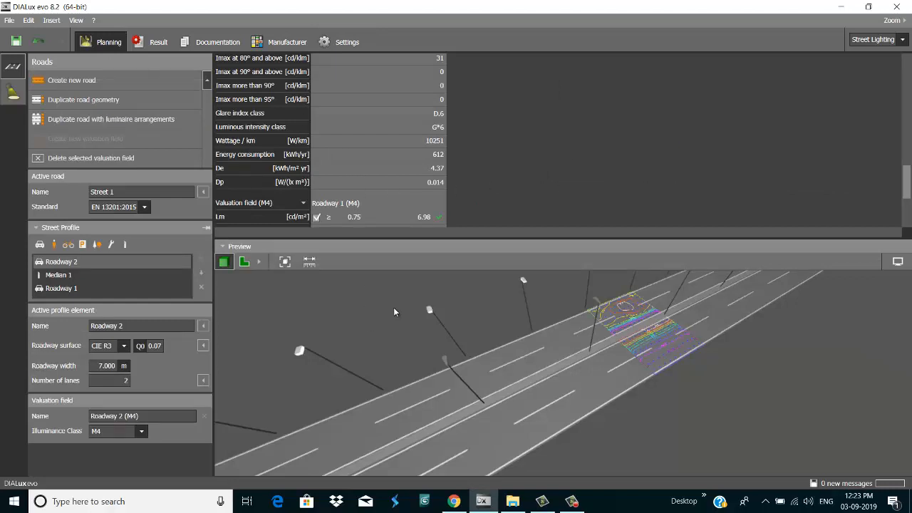
Step: Review the valuation field results of both roadways and the Planning results page in the documentation
scroll(311, 179, "down", 3)
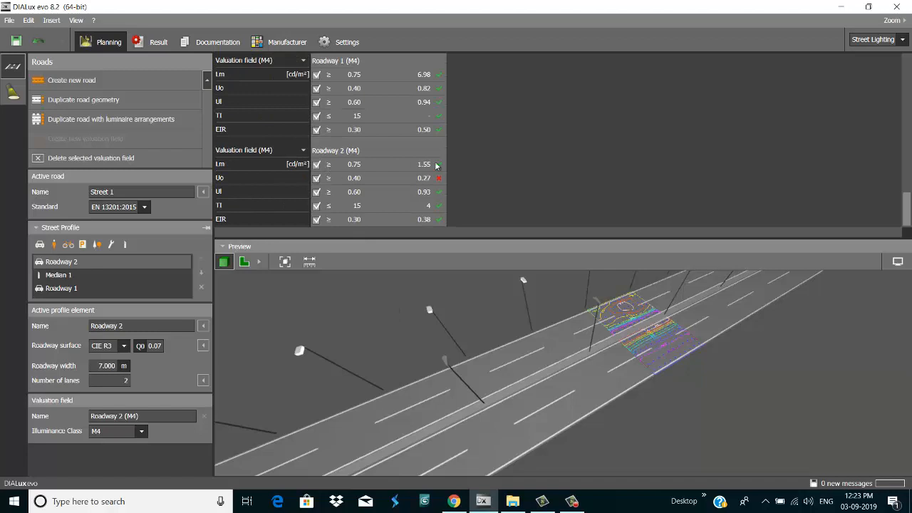
scroll(448, 164, "up", 2)
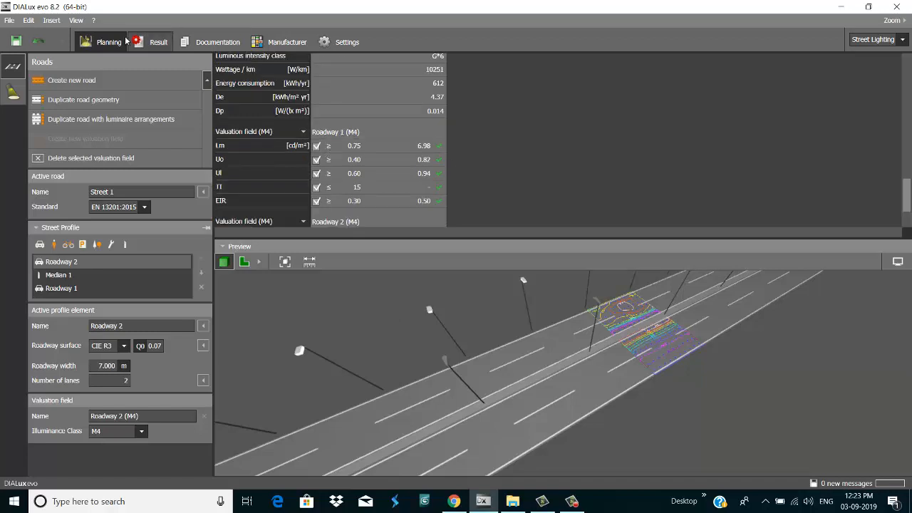
left_click(224, 42)
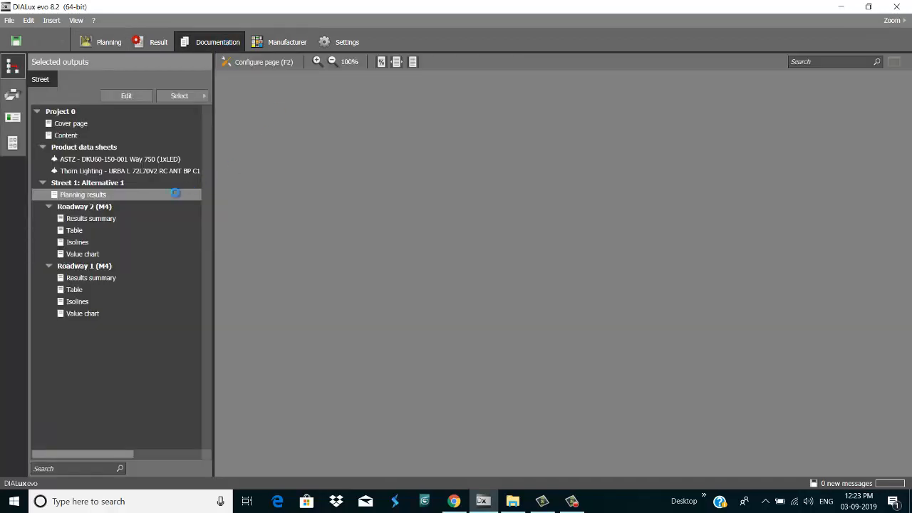
scroll(549, 270, "down", 2)
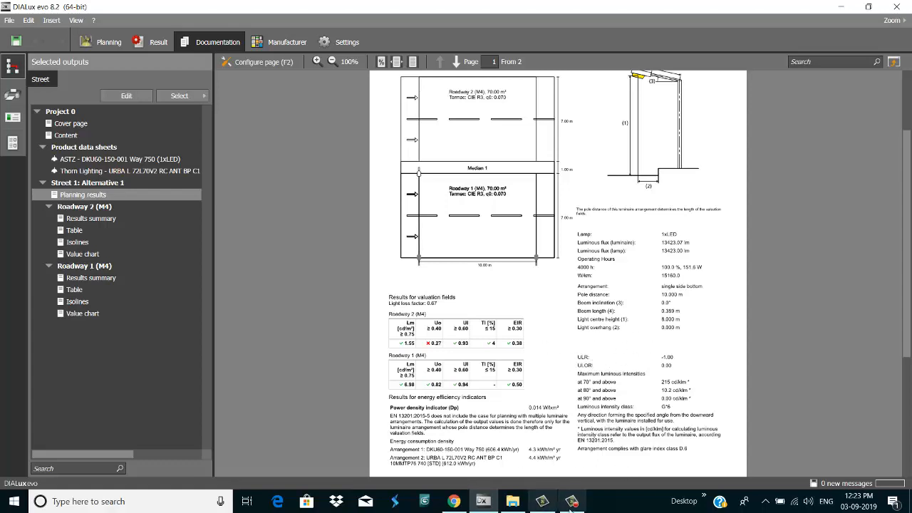
left_click(575, 500)
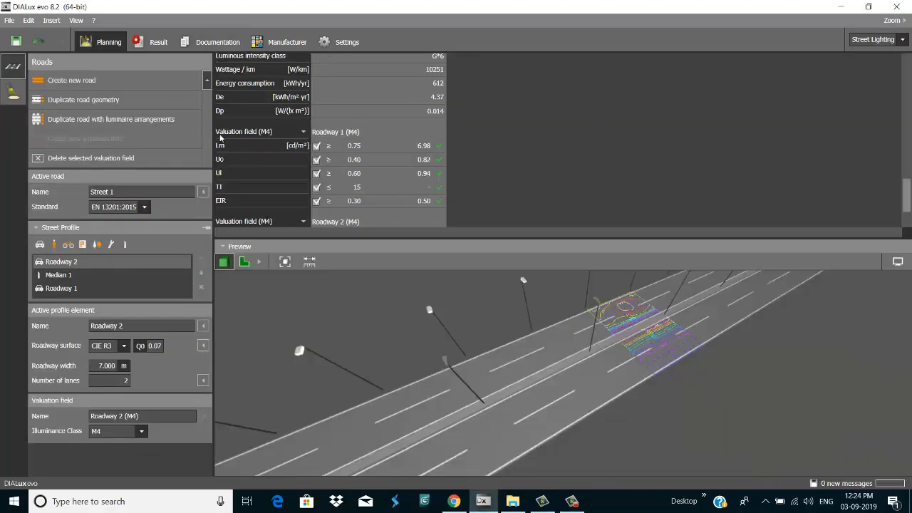
Step: Switch the planning mode to Building and outdoor planning, and show and hide the results overview
left_click(866, 43)
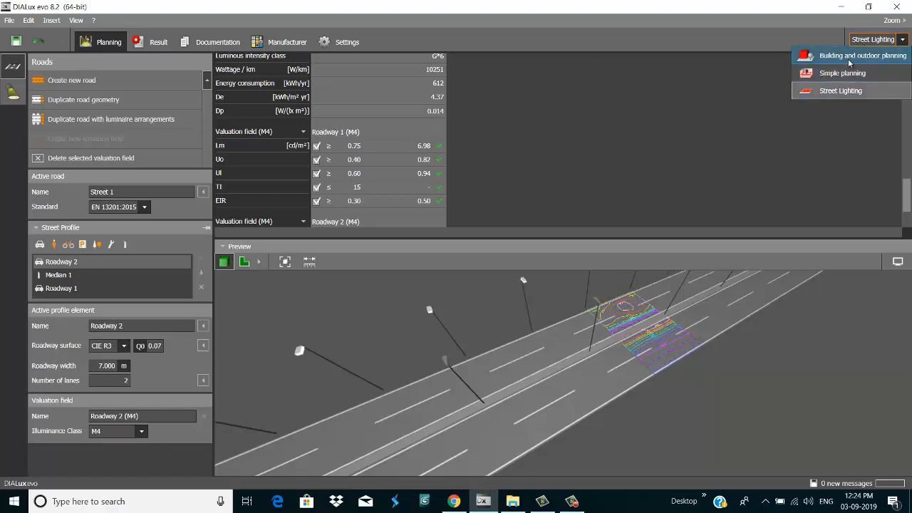
left_click(848, 57)
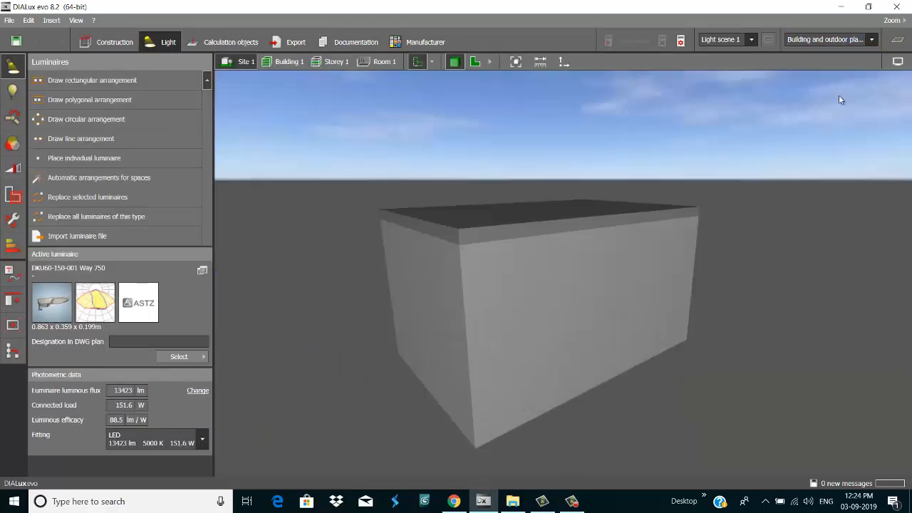
left_click(898, 40)
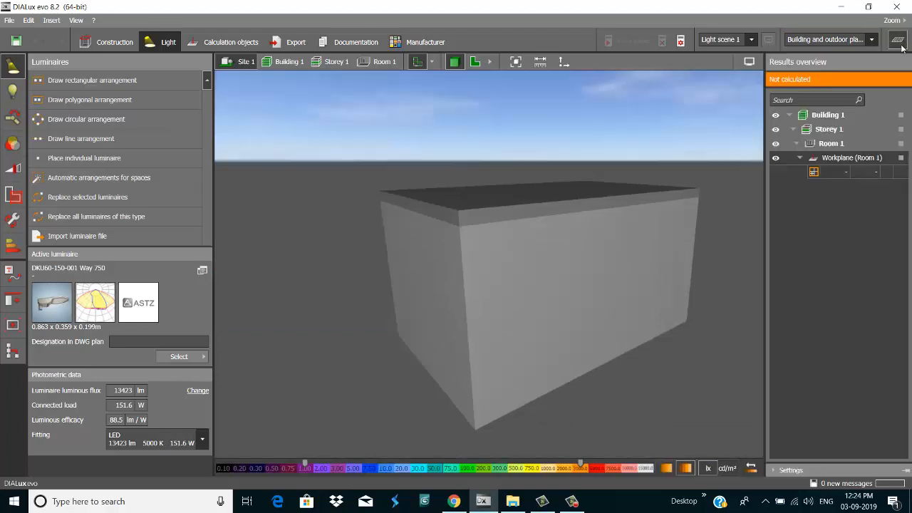
left_click(899, 41)
Step: Turn the energy consumption display on in the building's 3D view and off again
left_click(898, 61)
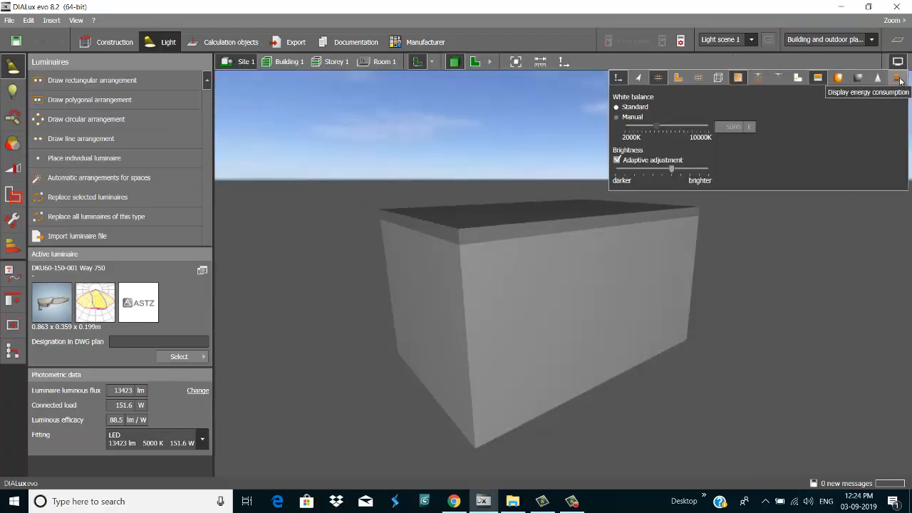
left_click(898, 79)
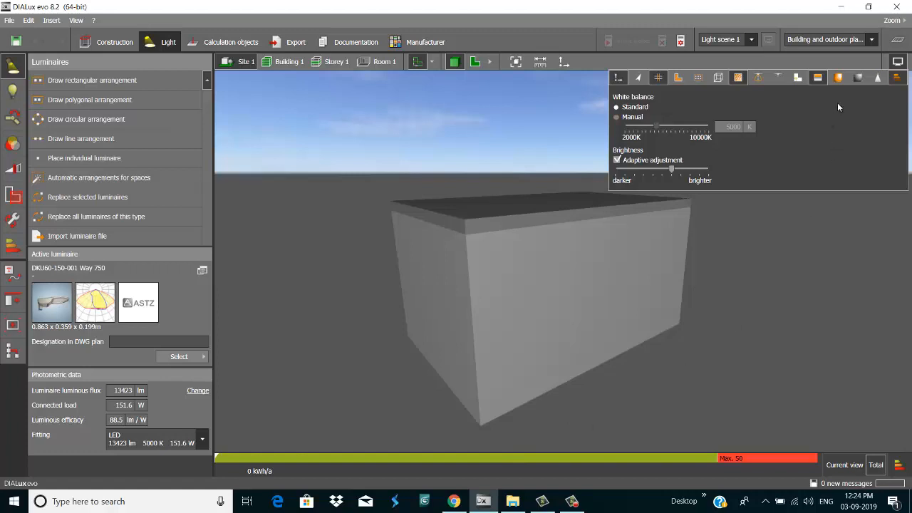
left_click(897, 80)
left_click(571, 501)
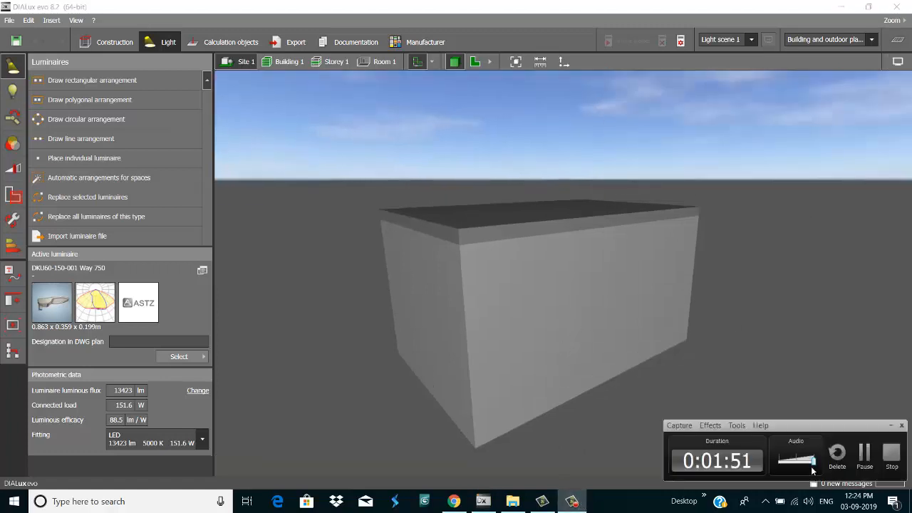
left_click(864, 460)
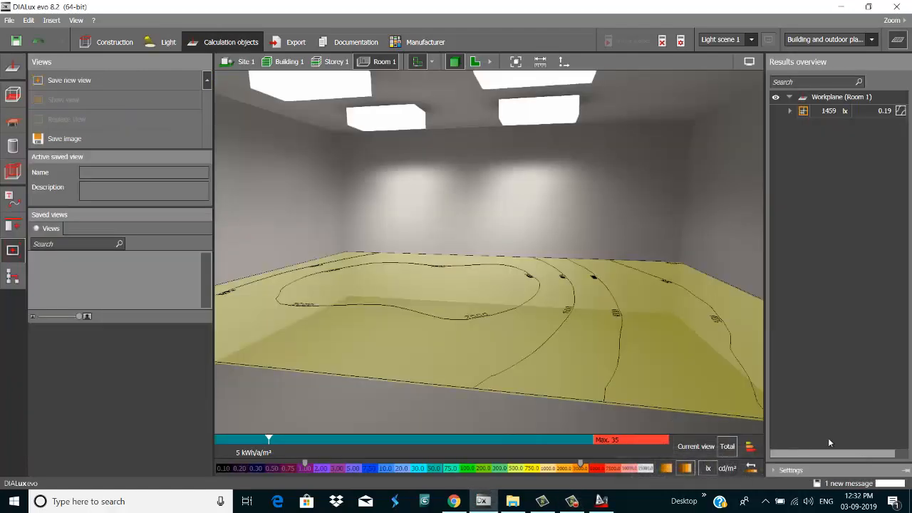
Step: Examine the workplane isolines in Room 1 and open the plan export settings
scroll(485, 291, "down", 1)
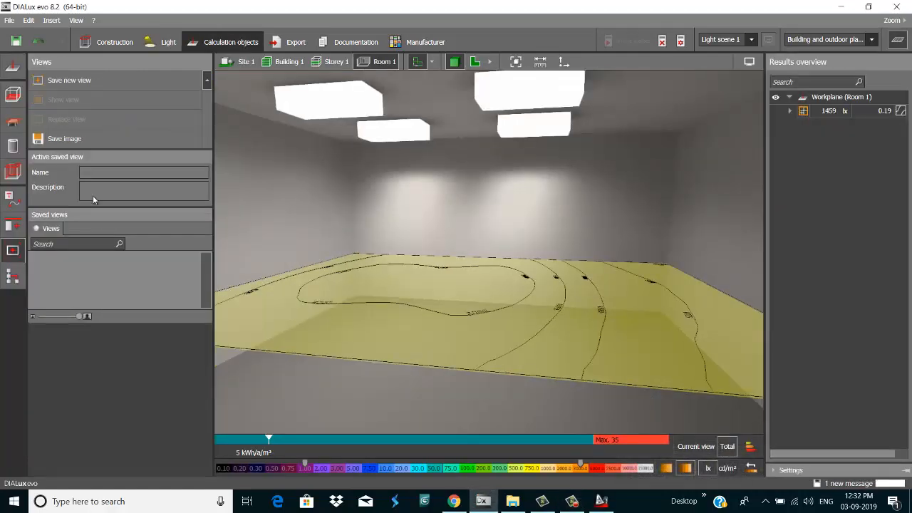
right_click_drag(469, 266, 498, 274)
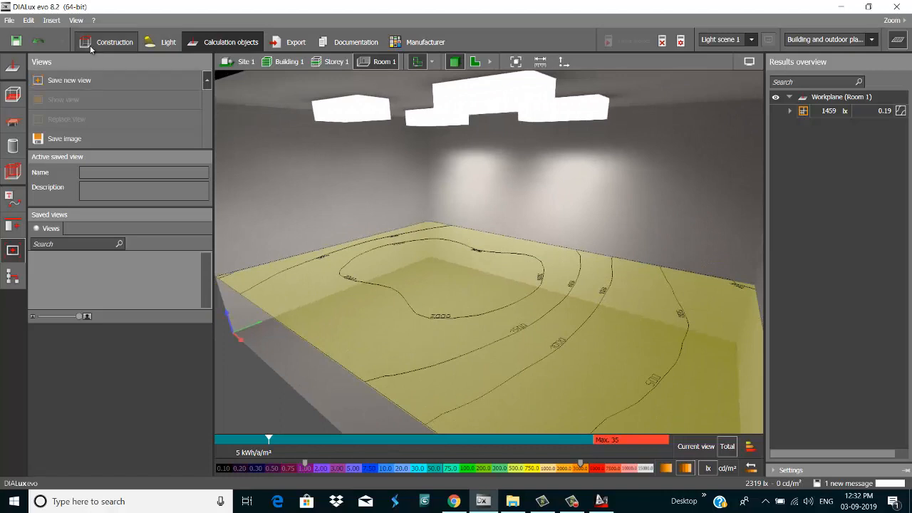
left_click(292, 42)
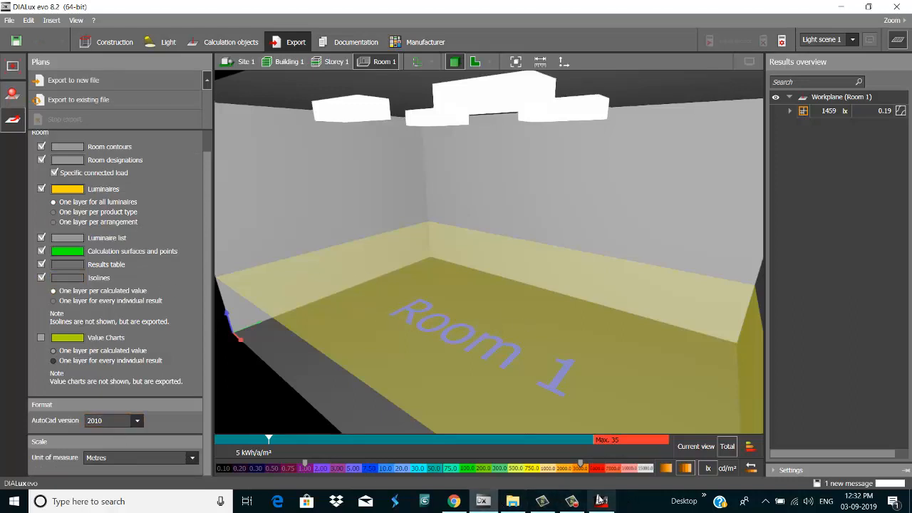
Step: Switch to AutoCAD and examine the isolines, luminaires and room designation in the exported plan 011.dwg
left_click(601, 501)
scroll(360, 292, "up", 2)
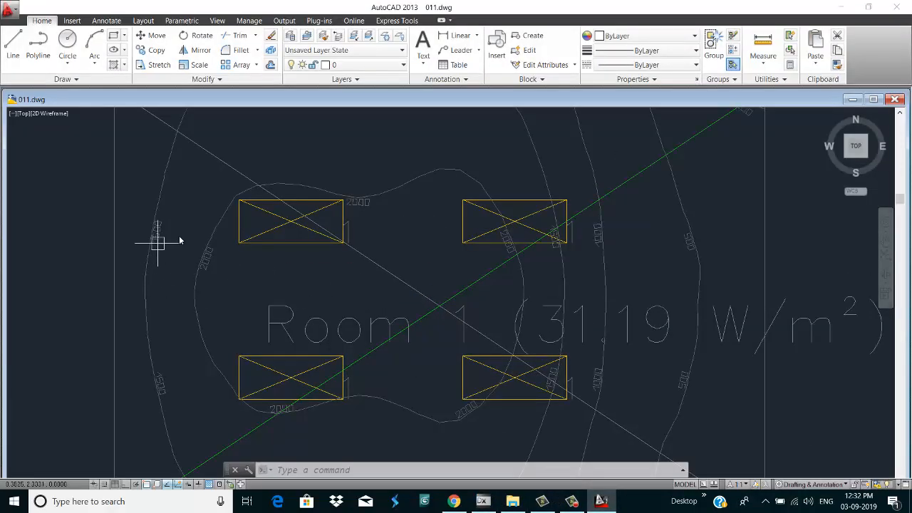
scroll(554, 296, "down", 3)
scroll(601, 279, "up", 5)
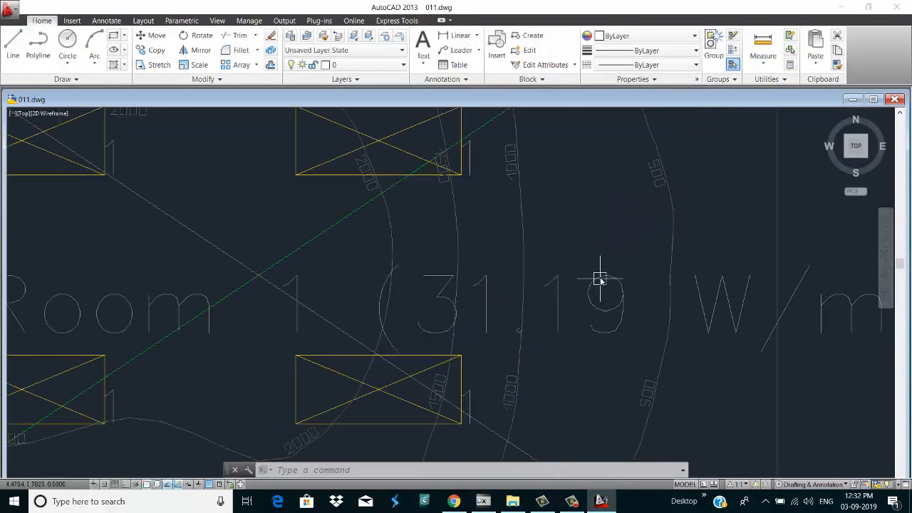
scroll(601, 279, "down", 2)
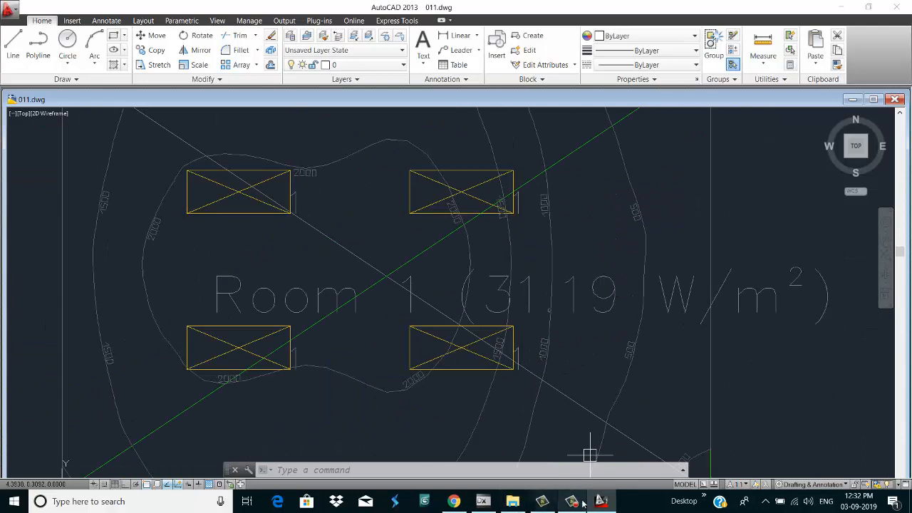
Step: Switch back to DIALux evo and compare the energy tachometer's consumption, LENI and cost display types for Room 1, ending on LENI
left_click(494, 505)
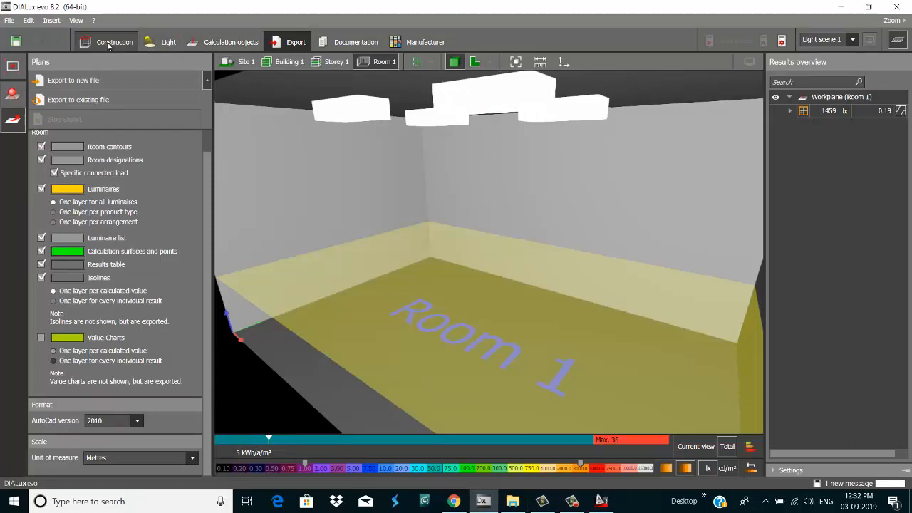
left_click(163, 42)
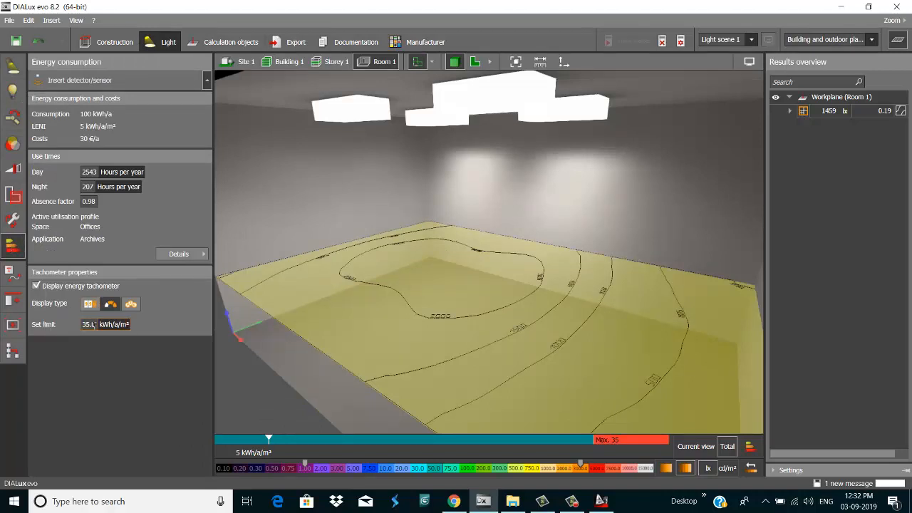
left_click(89, 304)
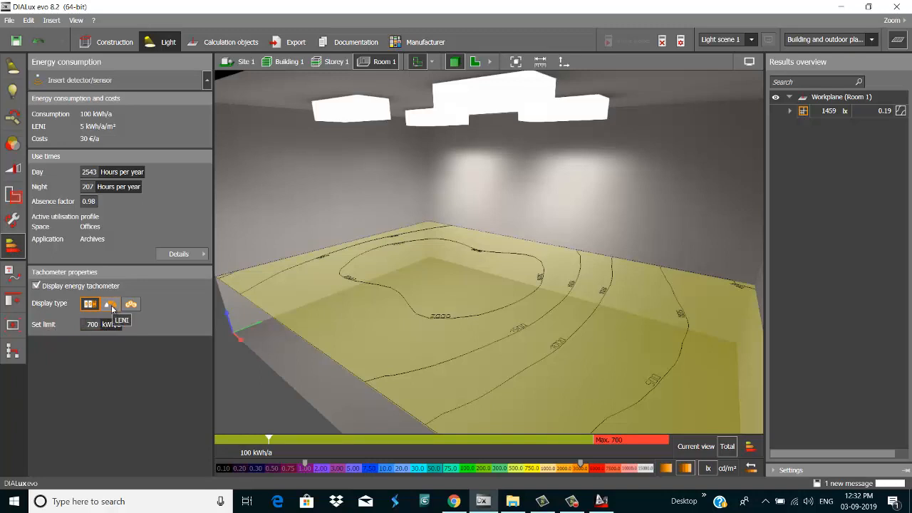
left_click(111, 306)
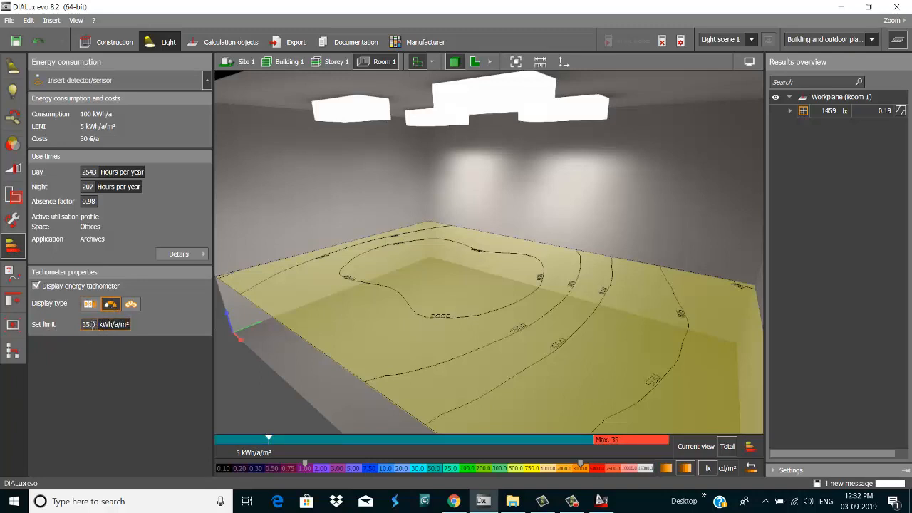
left_click(129, 306)
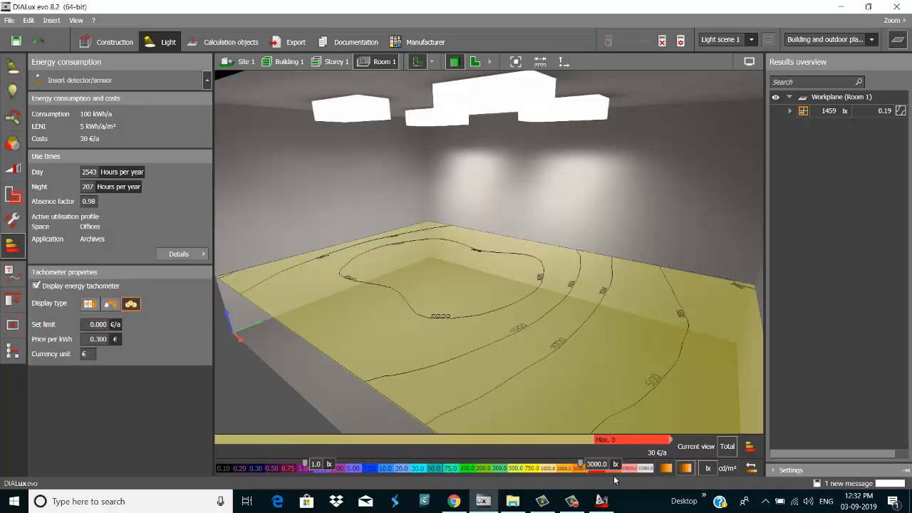
left_click(111, 306)
left_click(129, 305)
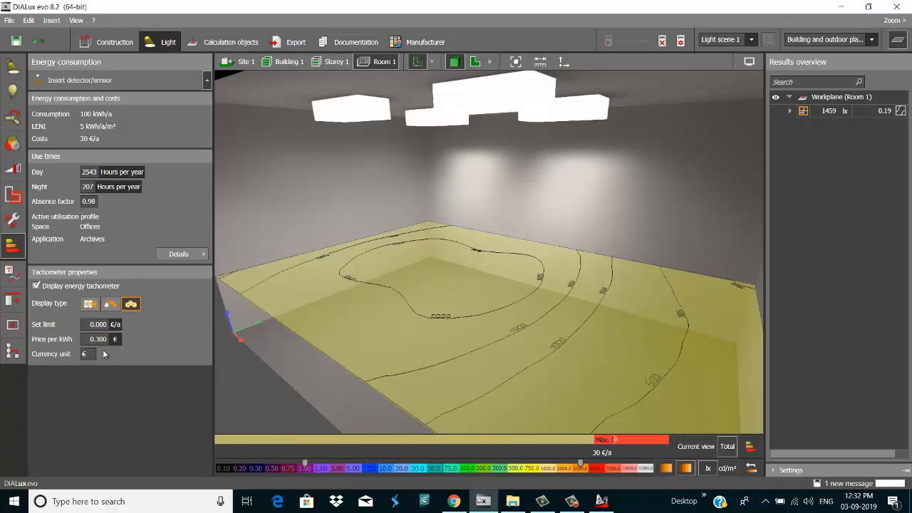
left_click(110, 305)
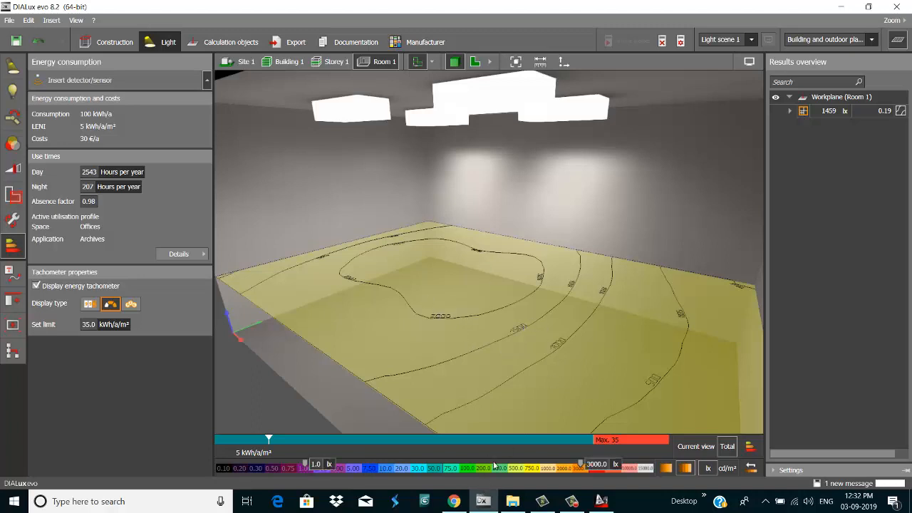
scroll(529, 309, "down", 2)
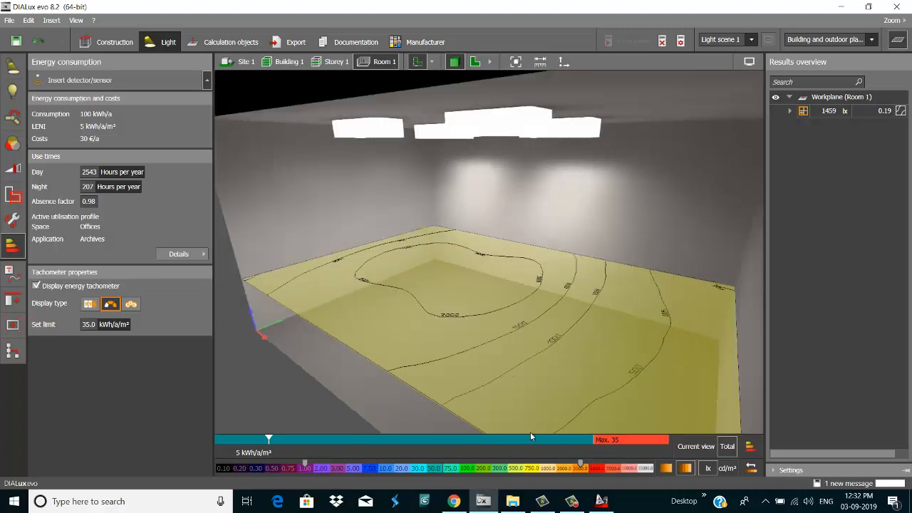
Step: Switch to Chrome and search YouTube for "gemini architectural"
left_click(454, 501)
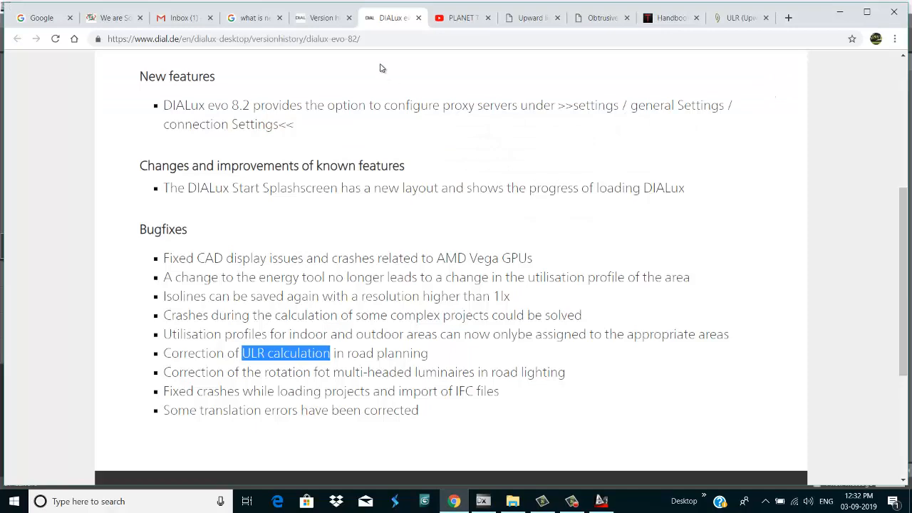
left_click(449, 18)
left_click(258, 69)
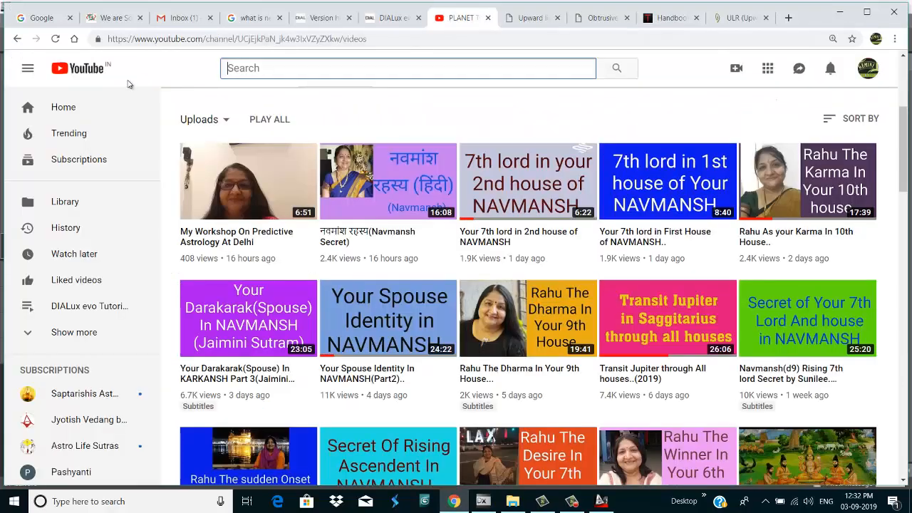
type("gem")
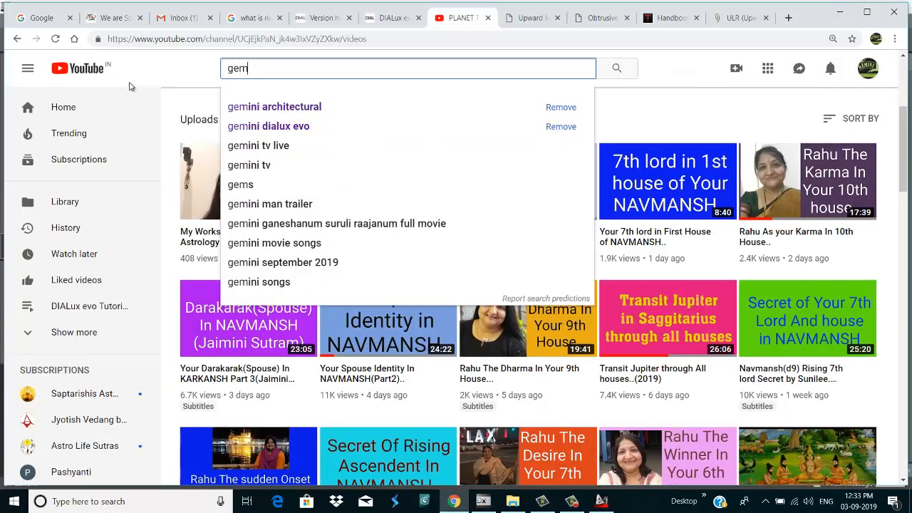
left_click(369, 108)
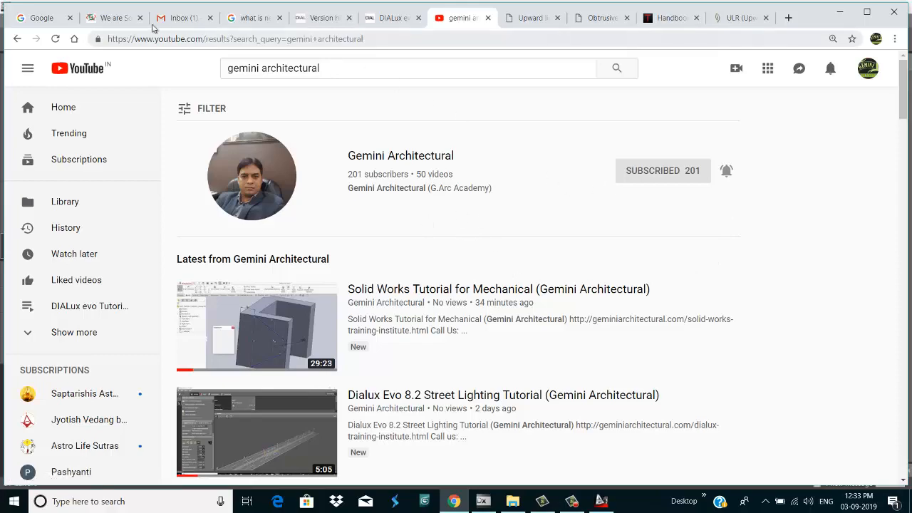
Step: Open the Gemini Architectural website and examine its course categories, including the Architectural, Civil Engineers, LED Lighting Designing and Mechanical courses
left_click(127, 19)
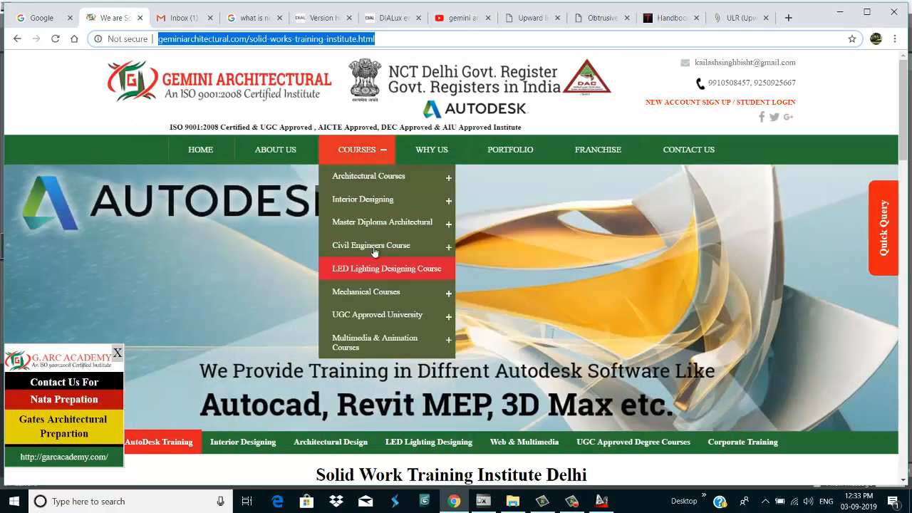
left_click(369, 178)
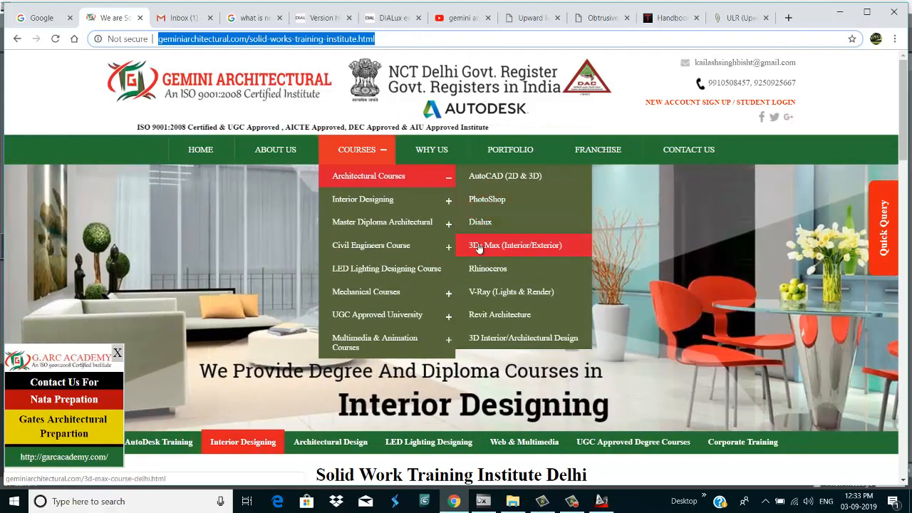
mouse_move(392, 253)
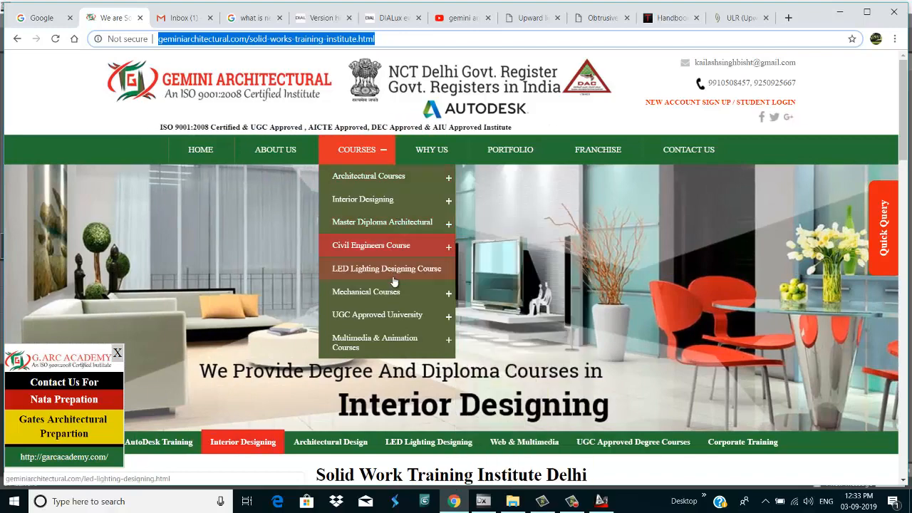
mouse_move(393, 294)
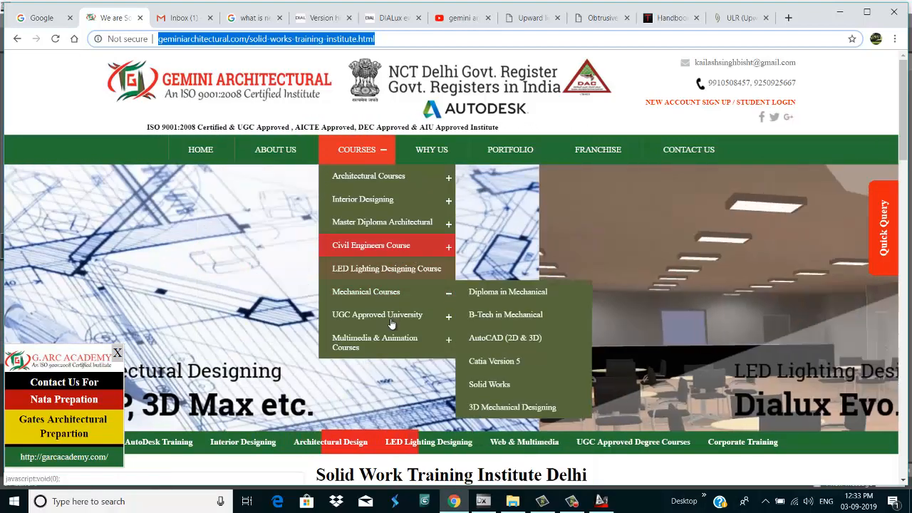
mouse_move(425, 336)
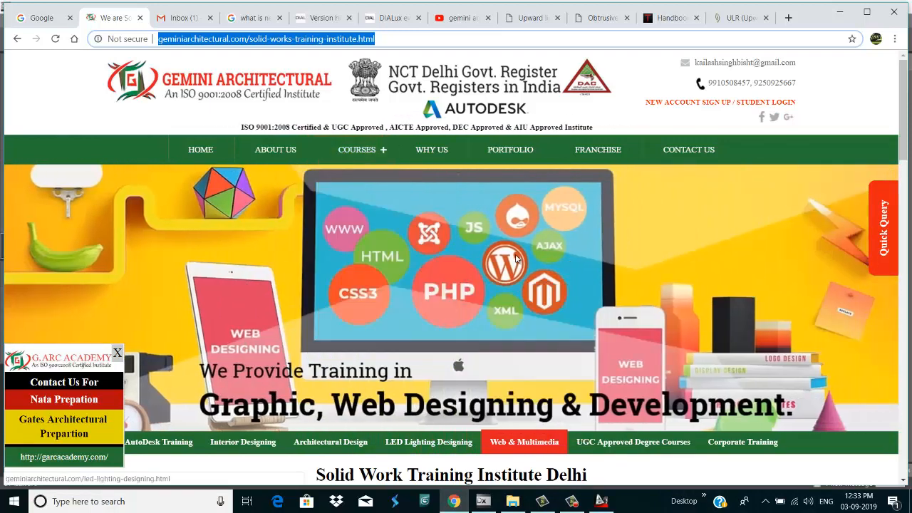
Step: Switch back to DIALux evo with the 3D view of Room 1
left_click(570, 502)
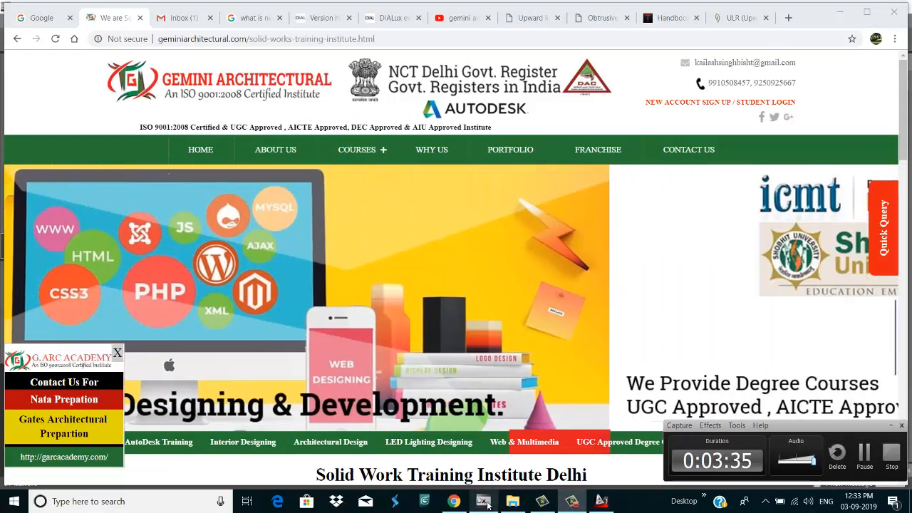
left_click(486, 503)
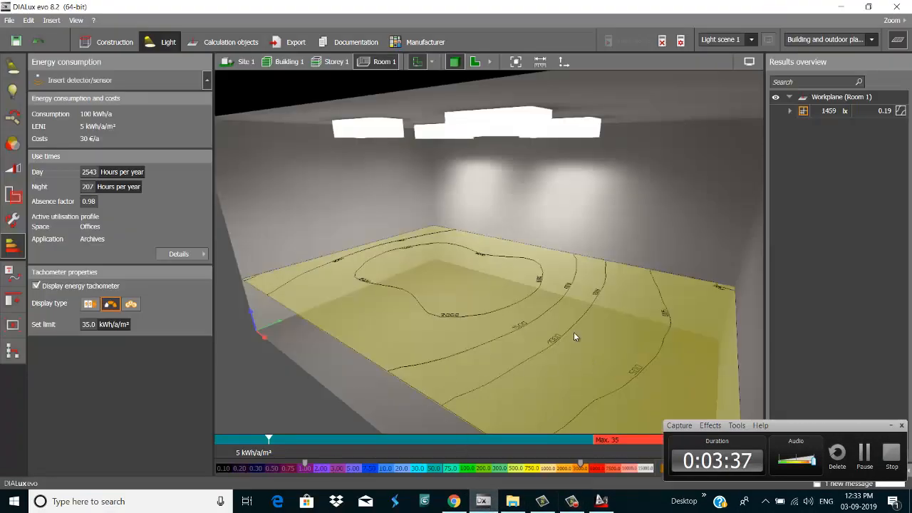